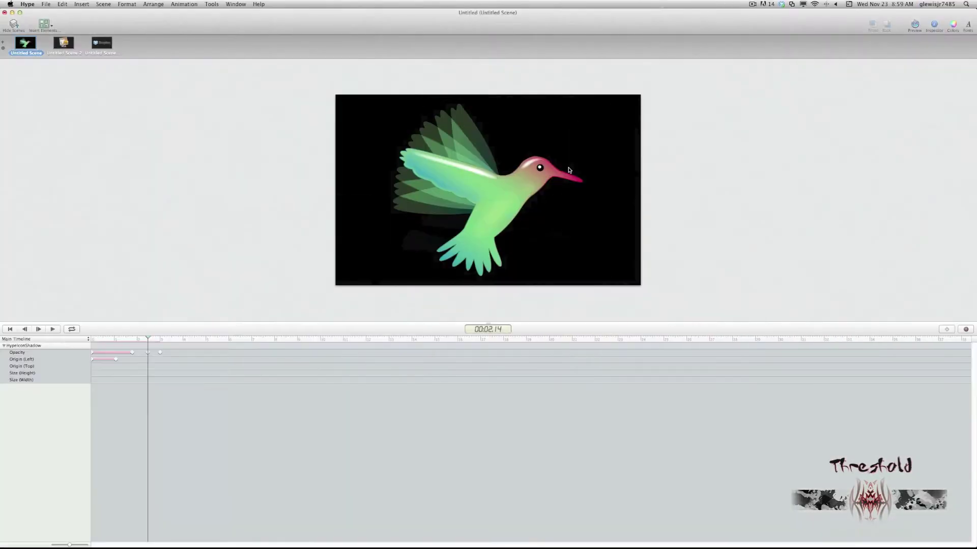
# Step: Export the animation as an HTML5 folder named hypeiwebdropbox in the hypeiwebdropbox folder
pyautogui.click(45, 4)
pyautogui.moveTo(68, 80)
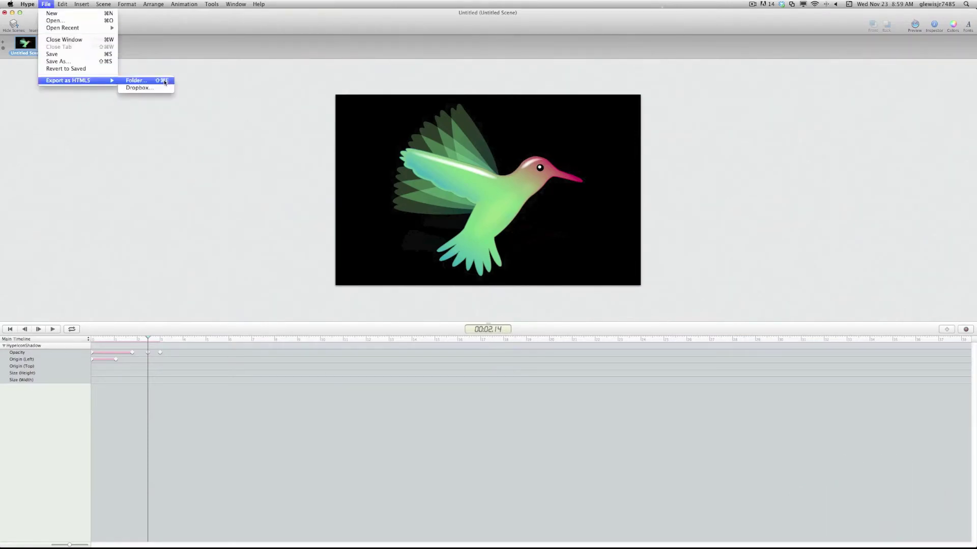
pyautogui.click(165, 82)
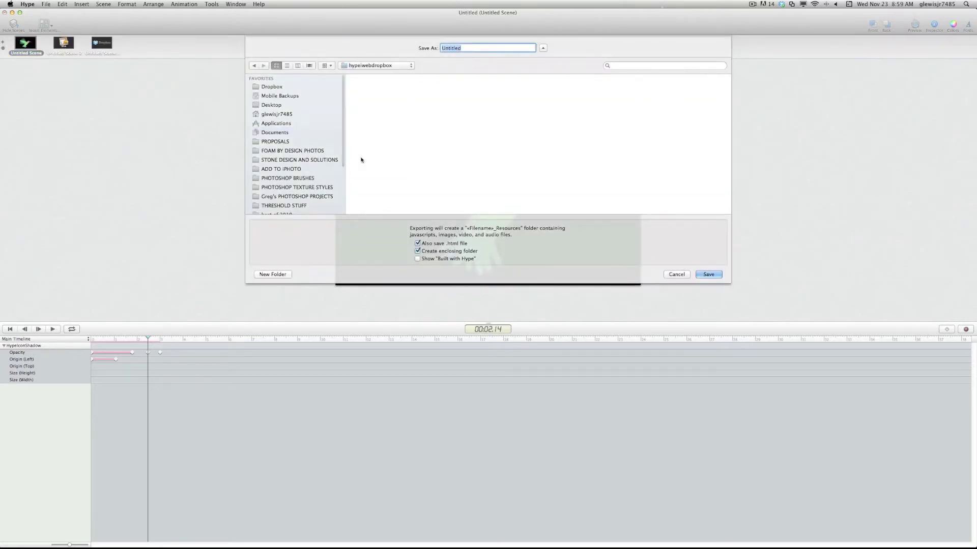
pyautogui.scroll(-5, 306, 179)
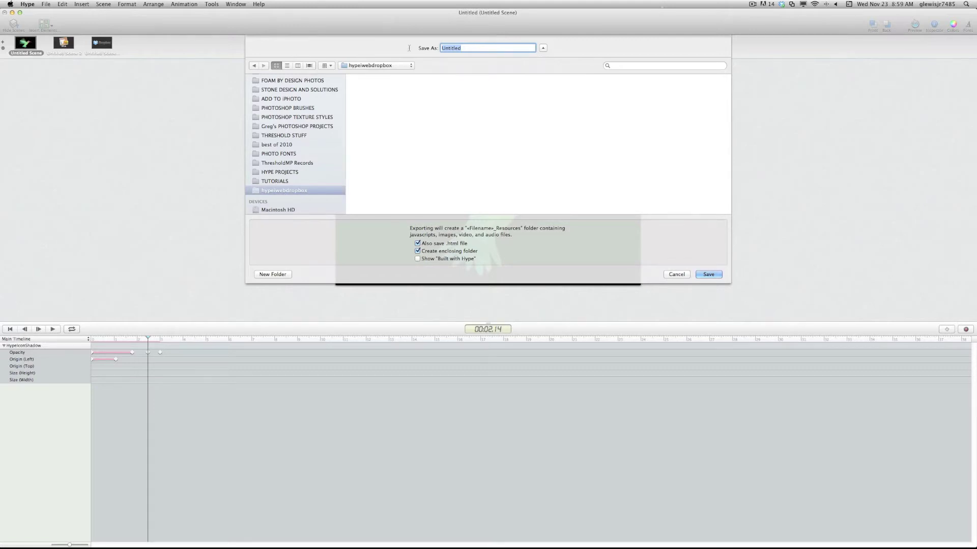
pyautogui.write('hy')
pyautogui.write('peiwebdro')
pyautogui.write('pbo')
pyautogui.click(709, 275)
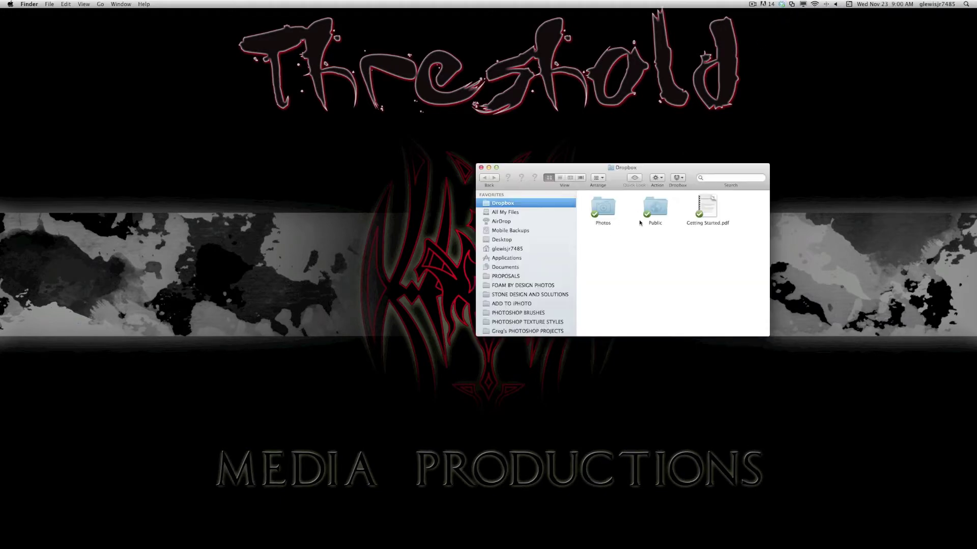
# Step: Copy the exported hypeiwebdropbox folder in Finder
pyautogui.doubleClick(663, 206)
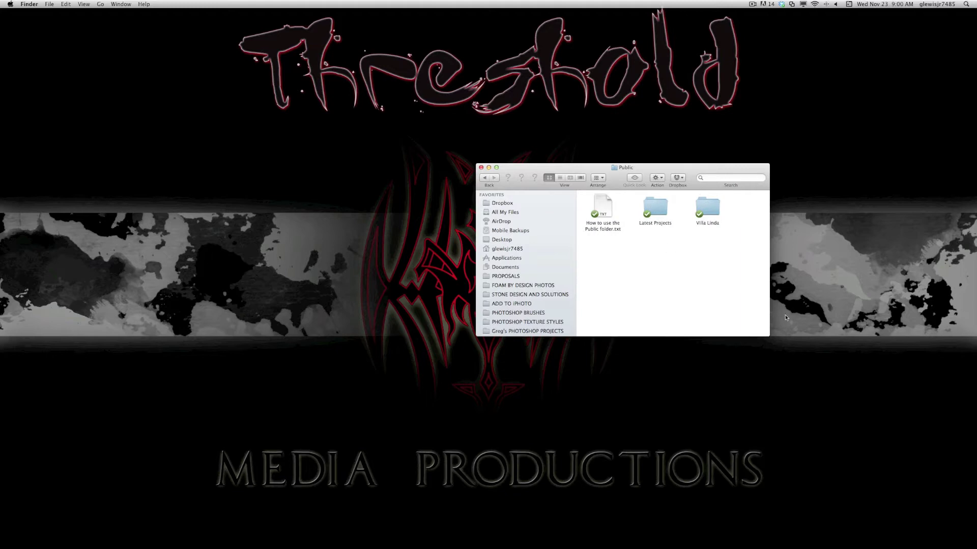
pyautogui.moveTo(766, 337); pyautogui.dragTo(841, 362)
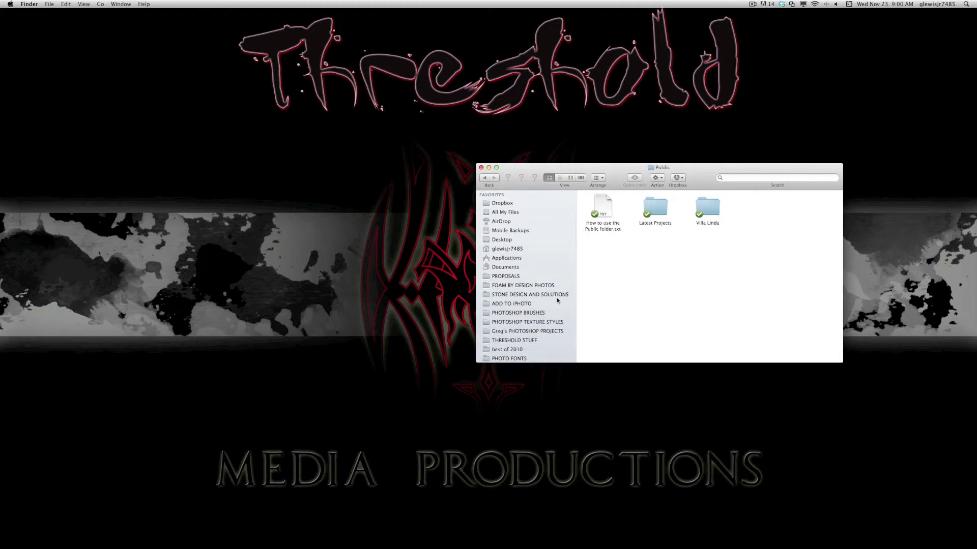
pyautogui.scroll(-3, 558, 300)
pyautogui.click(514, 339)
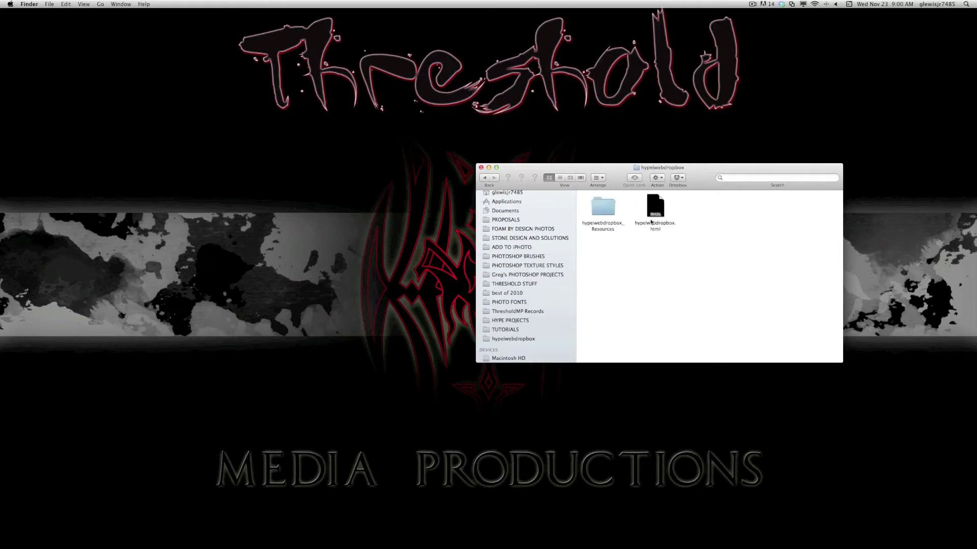
pyautogui.click(484, 178)
pyautogui.rightClick(602, 206)
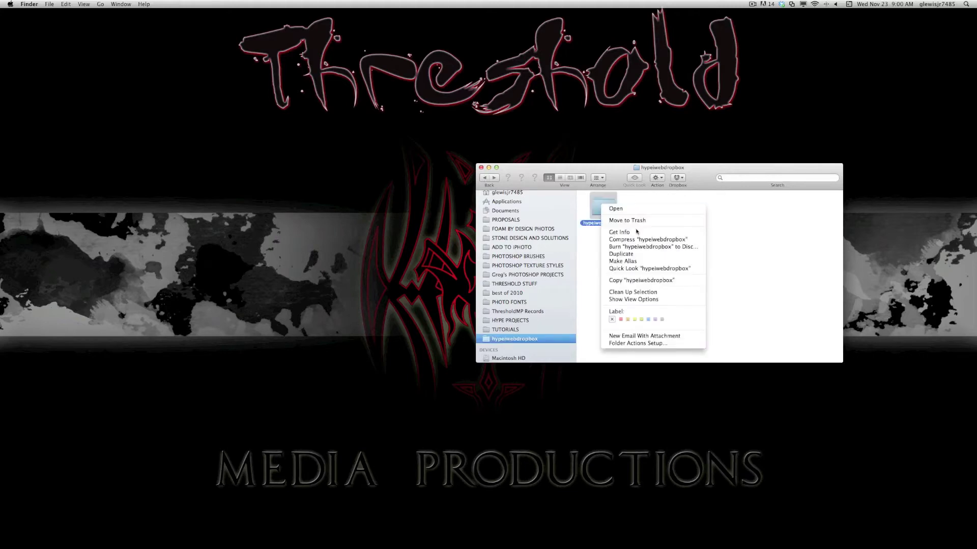
pyautogui.click(620, 281)
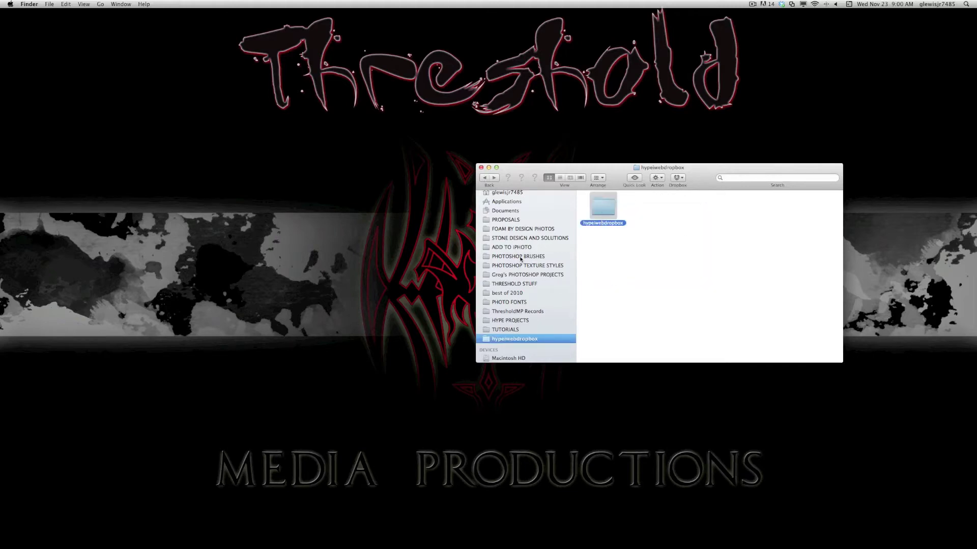
pyautogui.scroll(3, 520, 260)
# Step: Paste the hypeiwebdropbox folder into Dropbox's Public folder
pyautogui.click(503, 205)
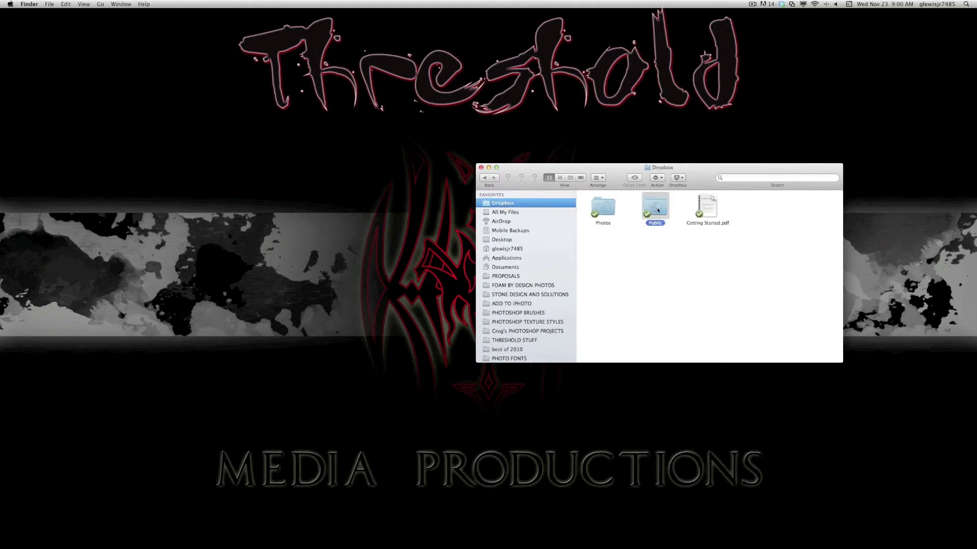
pyautogui.doubleClick(656, 208)
pyautogui.rightClick(756, 220)
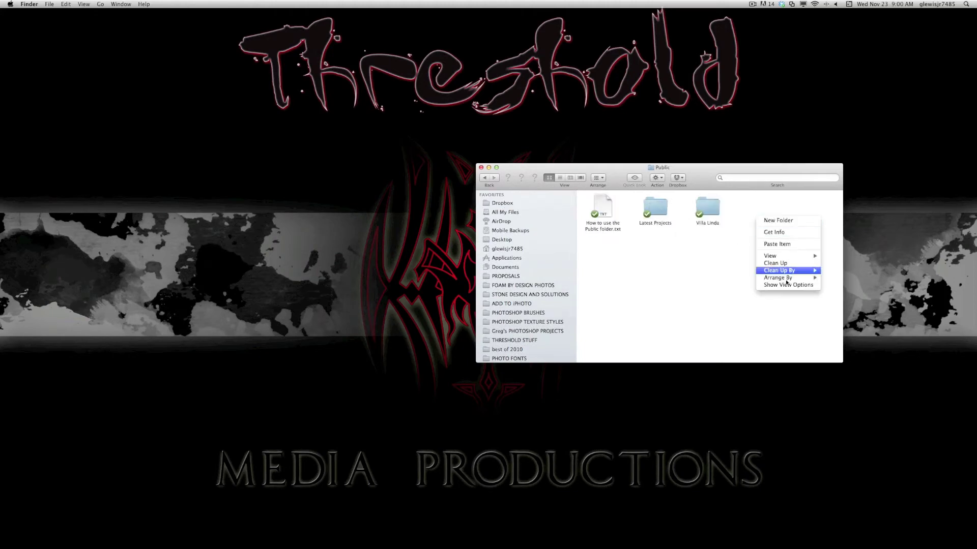
pyautogui.click(783, 244)
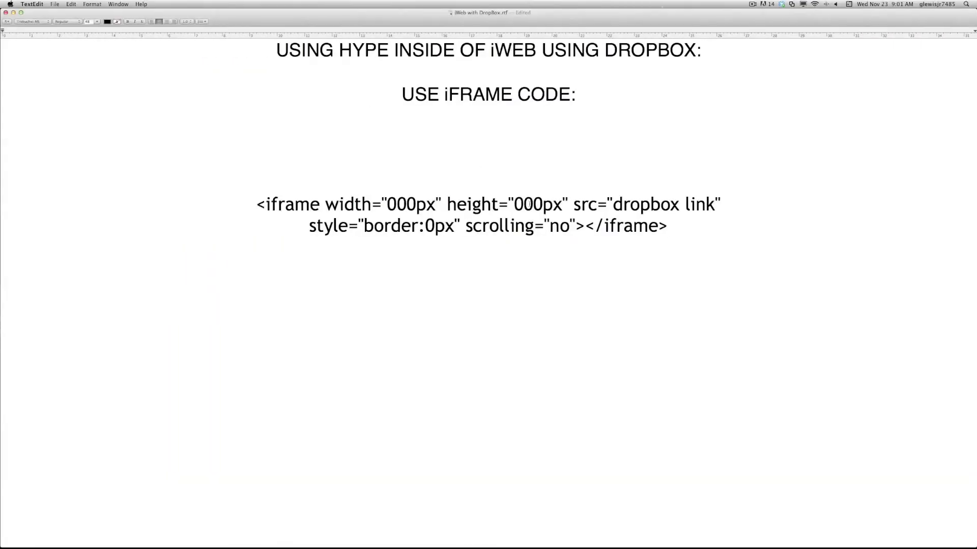
# Step: Select and copy the whole iframe embed code from the TextEdit note
pyautogui.moveTo(668, 226)
pyautogui.mouseDown()
pyautogui.moveTo(462, 226)
pyautogui.moveTo(255, 195)
pyautogui.mouseUp()
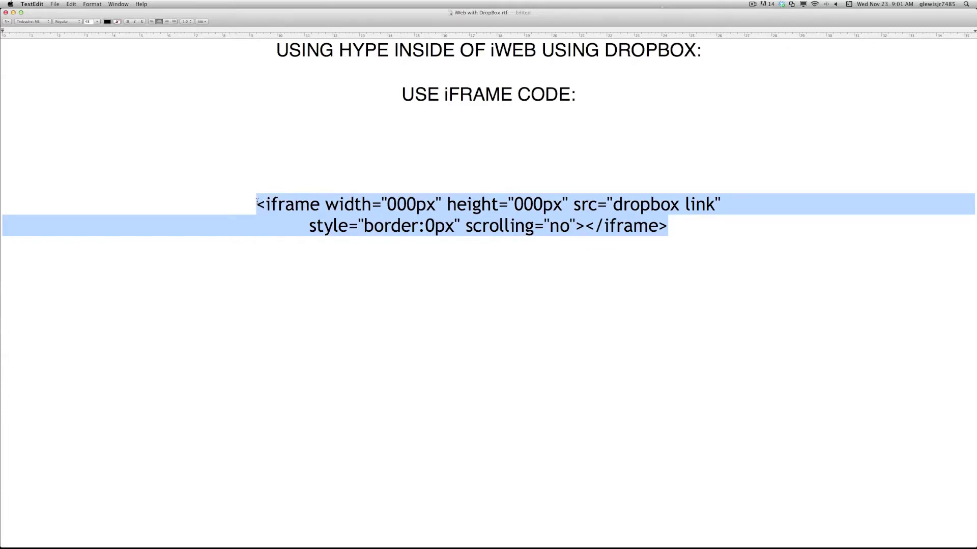
pyautogui.press('super+c')
pyautogui.press('super+Tab')
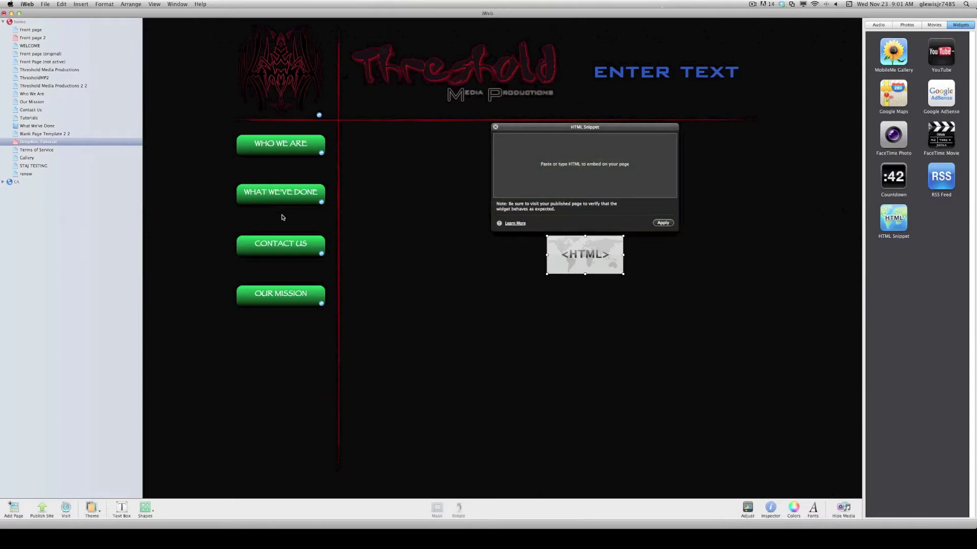
pyautogui.click(600, 170)
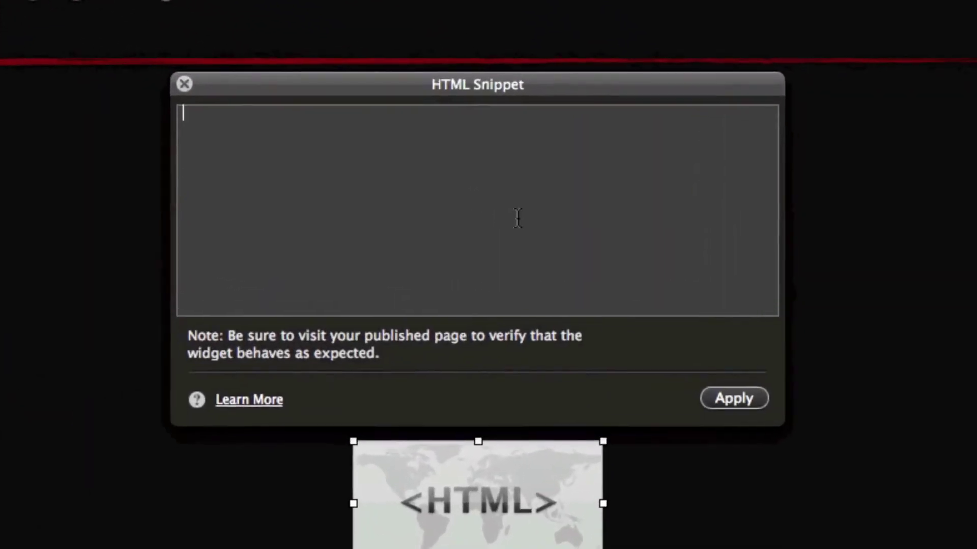
# Step: Paste the copied iframe code into iWeb's HTML Snippet
pyautogui.press('super+v')
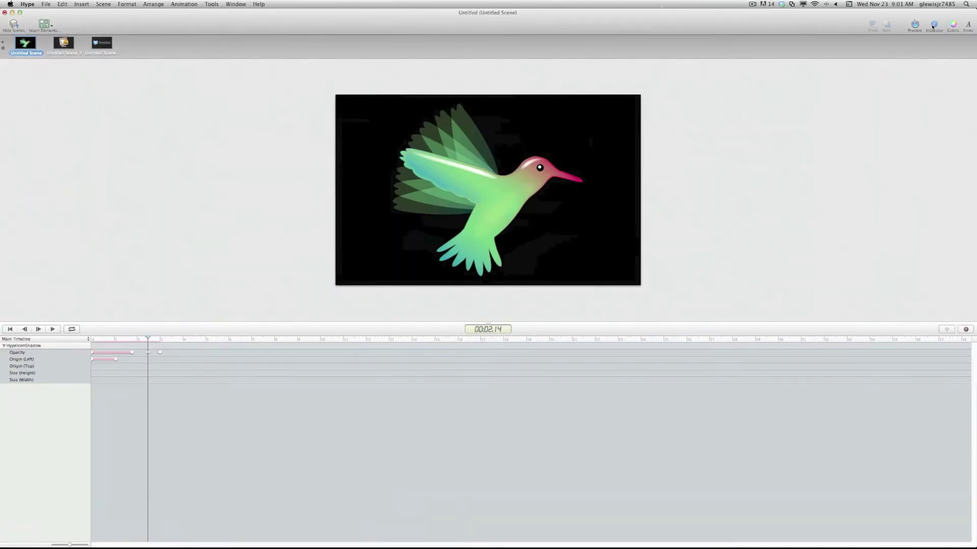
# Step: Show the Inspector's Document tab to see the 800 × 500 px document size
pyautogui.click(933, 25)
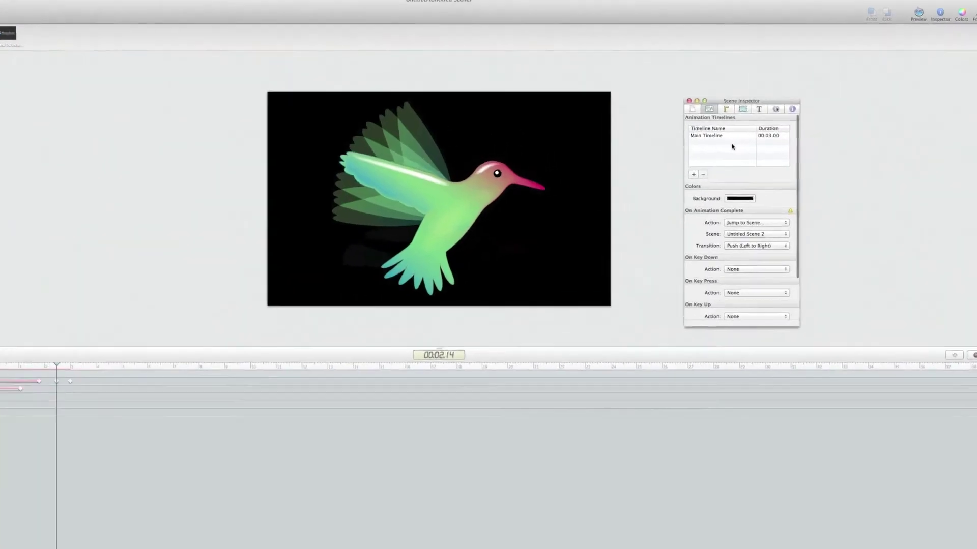
pyautogui.click(692, 108)
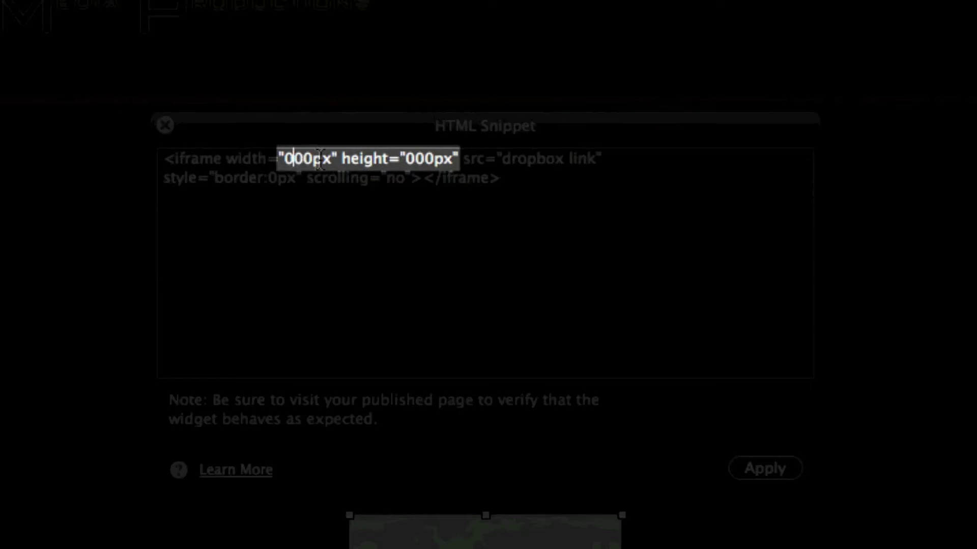
# Step: Change the iframe's placeholder width and height from 000px to 800px and 500px
pyautogui.click(293, 159)
pyautogui.press('BackSpace')
pyautogui.write('8')
pyautogui.click(414, 159)
pyautogui.press('BackSpace')
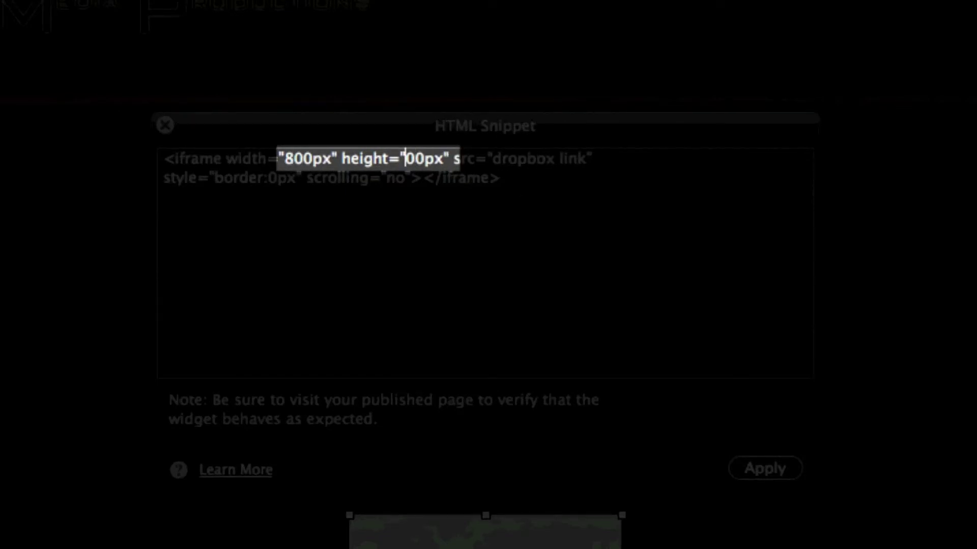
pyautogui.write('5')
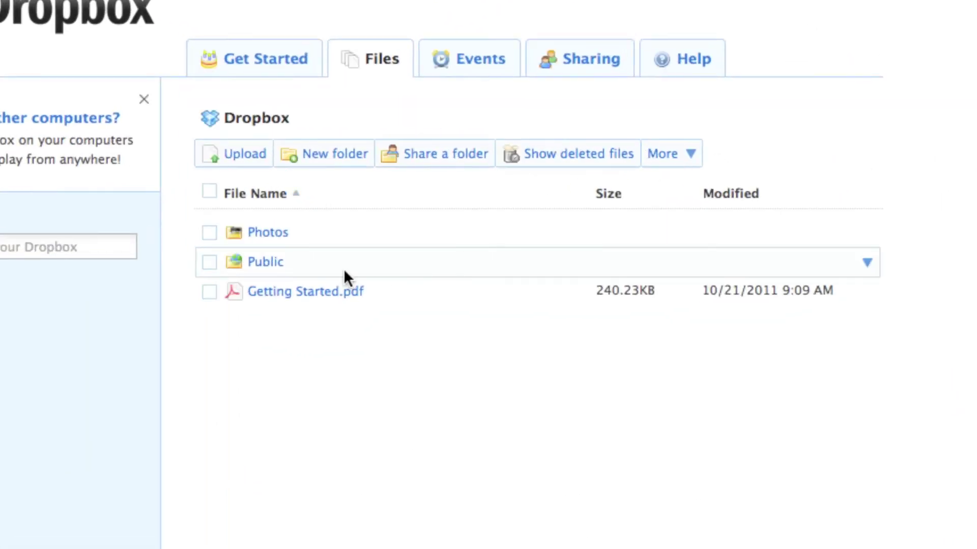
# Step: Browse to Public > hypeiwebdropbox on the Dropbox website
pyautogui.click(264, 271)
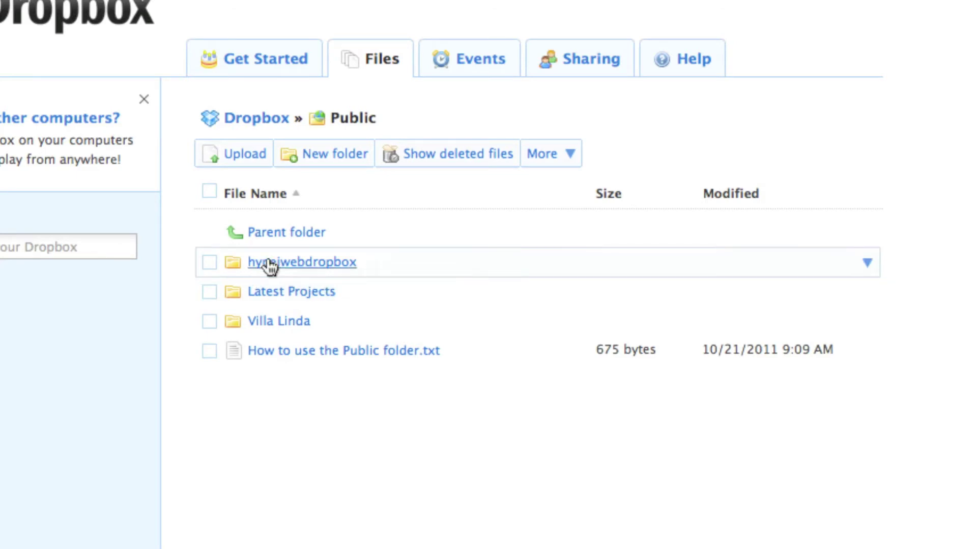
pyautogui.click(306, 271)
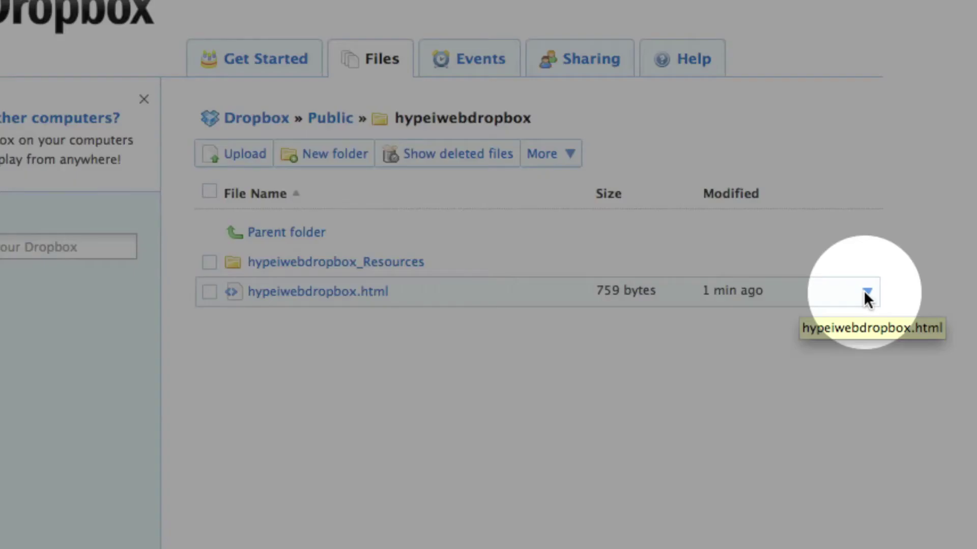
pyautogui.click(865, 293)
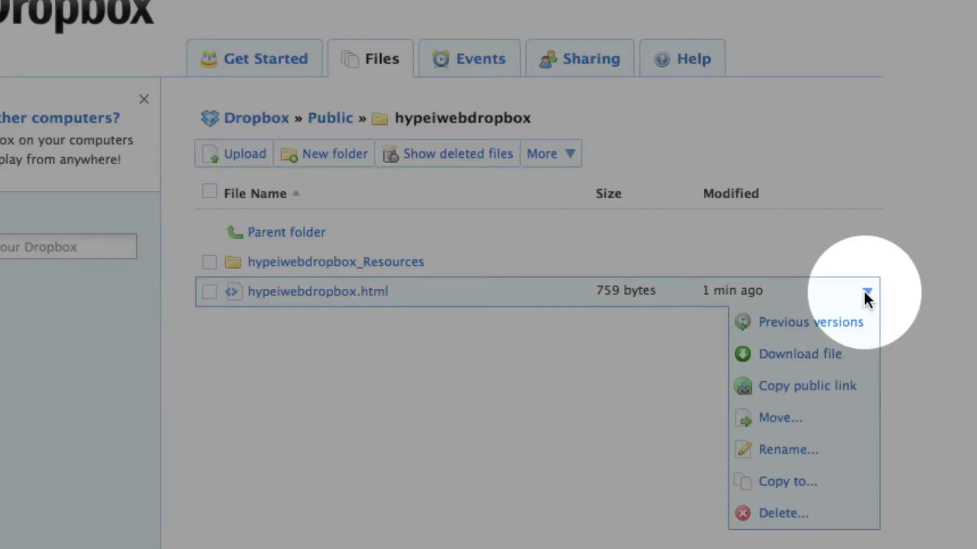
# Step: Get a public link for hypeiwebdropbox.html, shorten it, and copy it
pyautogui.click(824, 388)
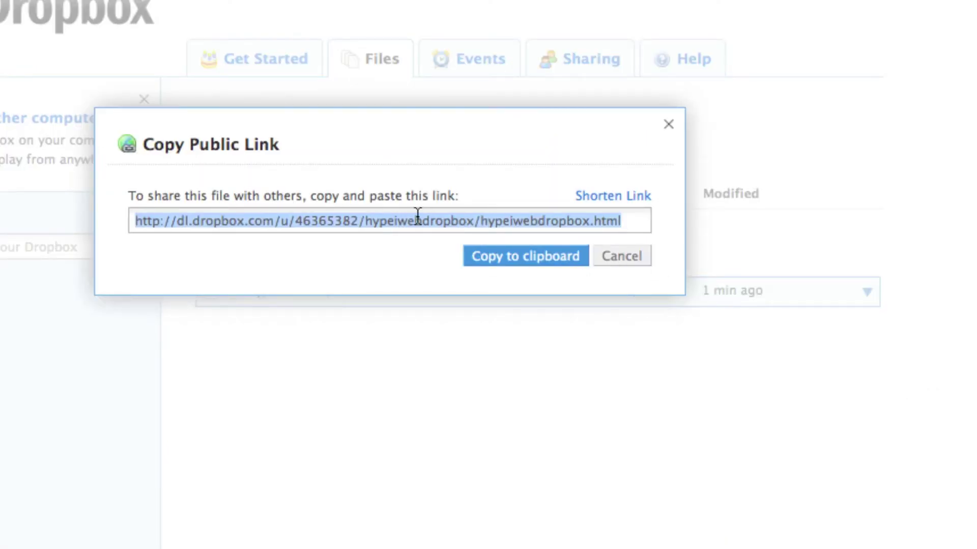
pyautogui.click(589, 198)
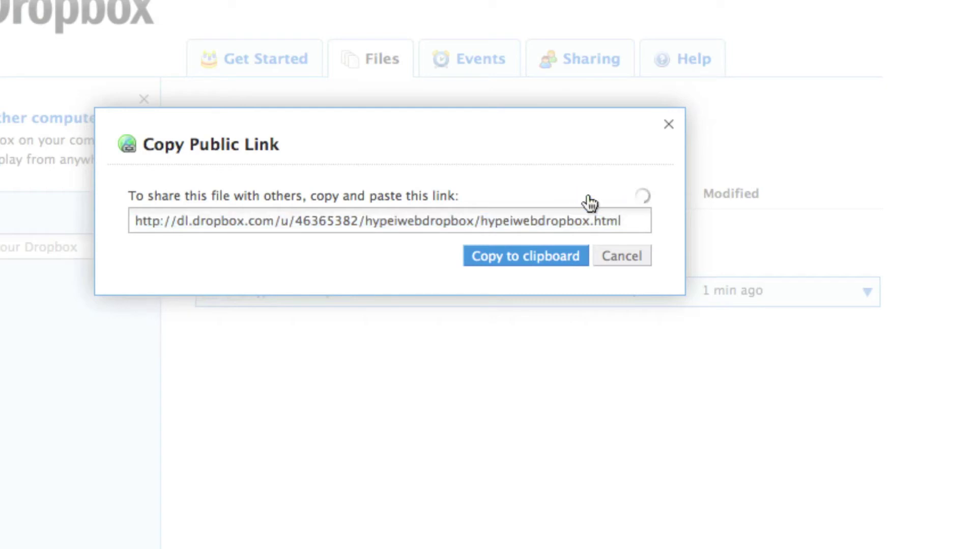
pyautogui.click(536, 263)
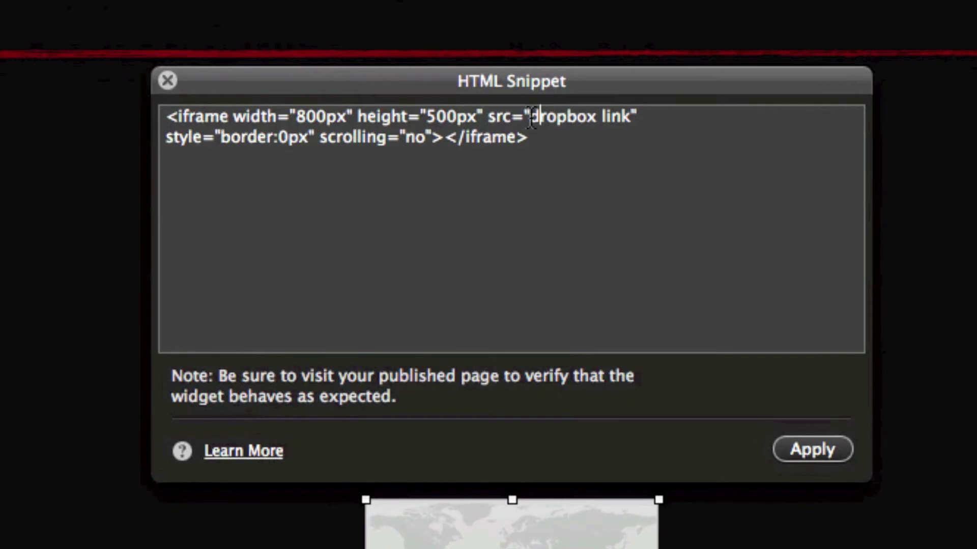
# Step: Replace the 'dropbox link' placeholder with the db.tt URL, reposition the widget, and apply
pyautogui.moveTo(533, 116); pyautogui.dragTo(621, 128)
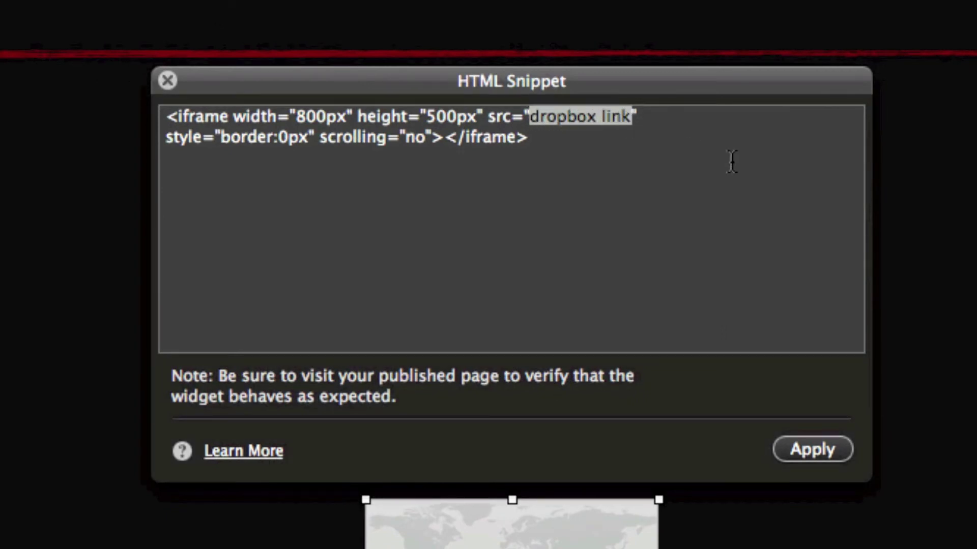
pyautogui.press('super+v')
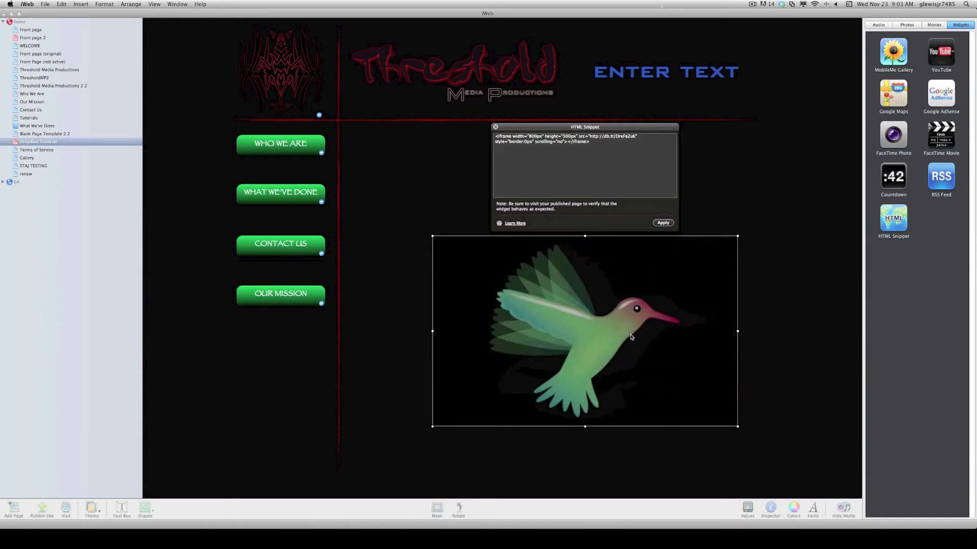
pyautogui.moveTo(612, 333)
pyautogui.mouseDown()
pyautogui.moveTo(573, 250)
pyautogui.moveTo(600, 248)
pyautogui.mouseUp()
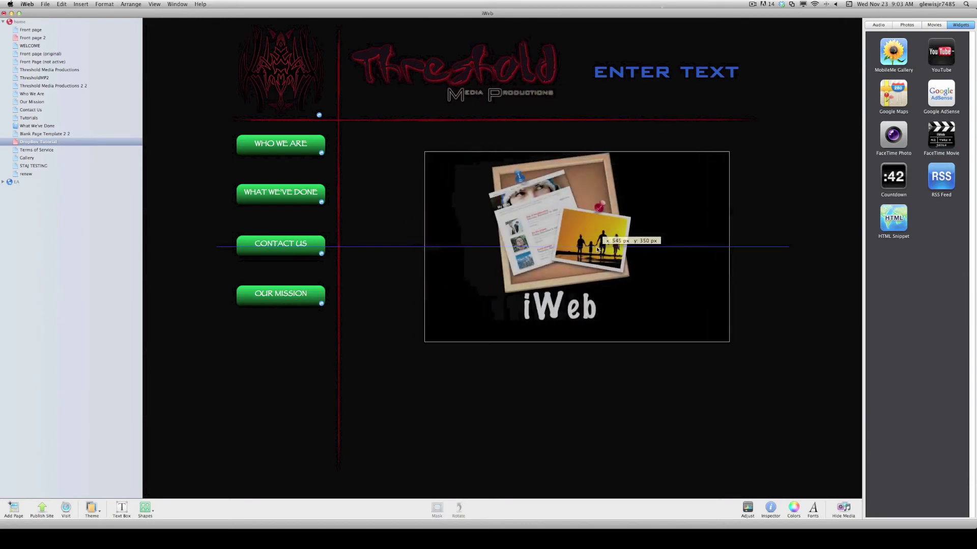
pyautogui.click(768, 257)
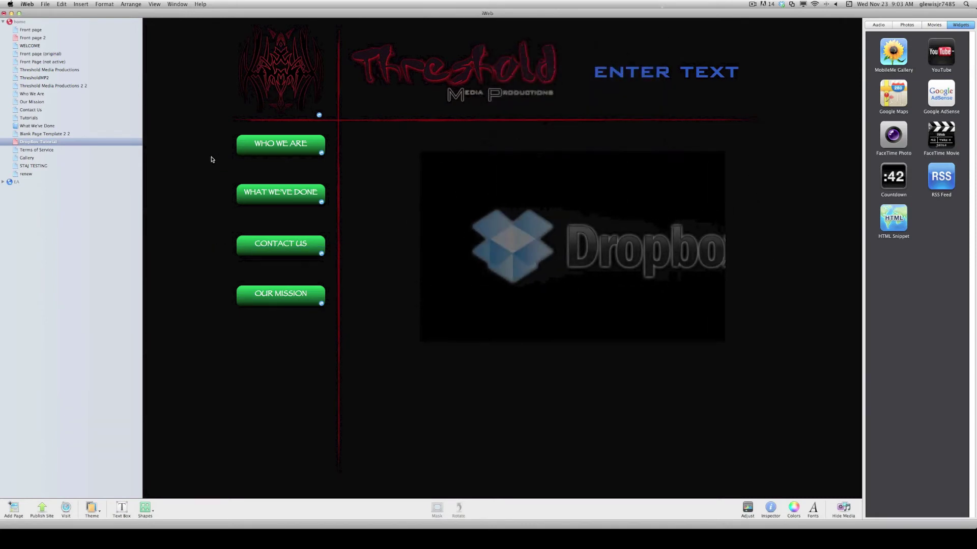
# Step: Run Publish Site Changes from the File menu, accepting and dismissing the notices
pyautogui.click(45, 5)
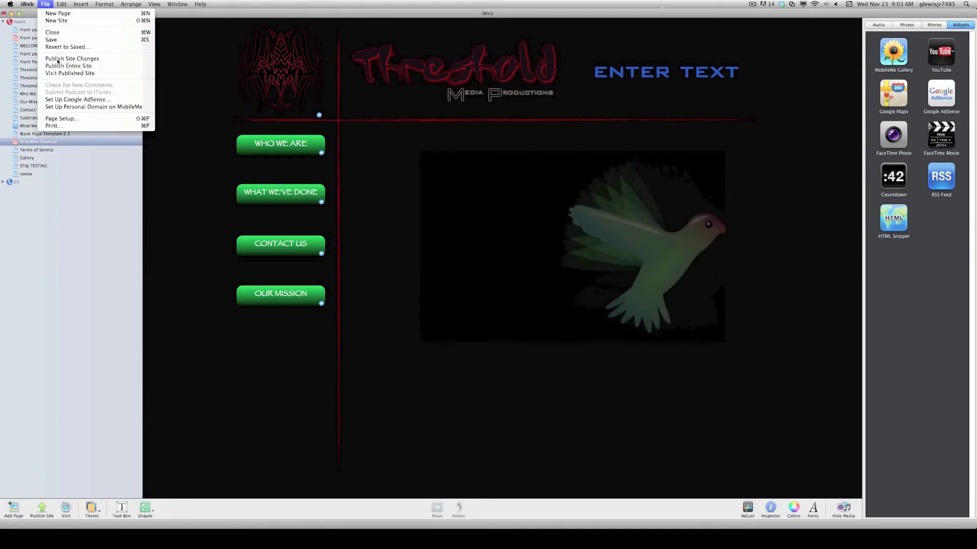
pyautogui.click(77, 60)
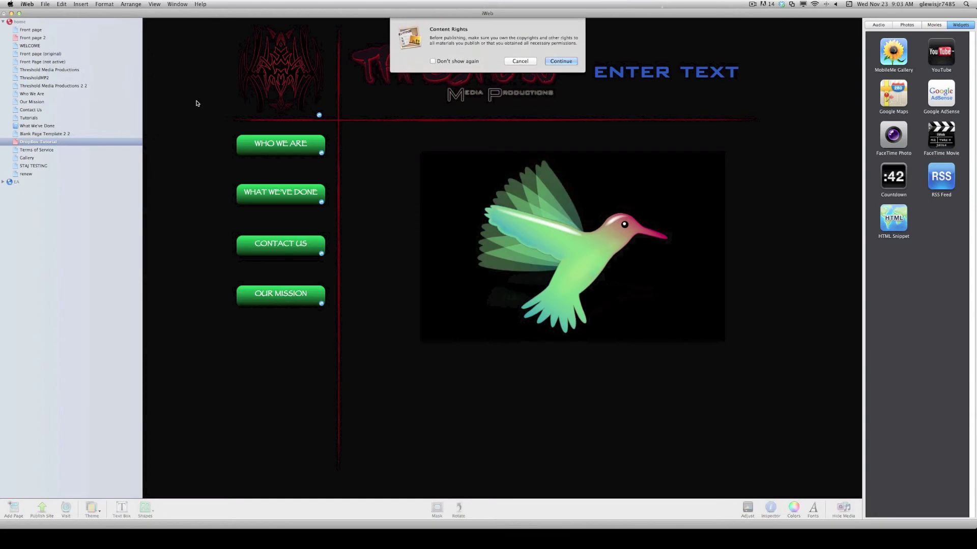
pyautogui.click(551, 61)
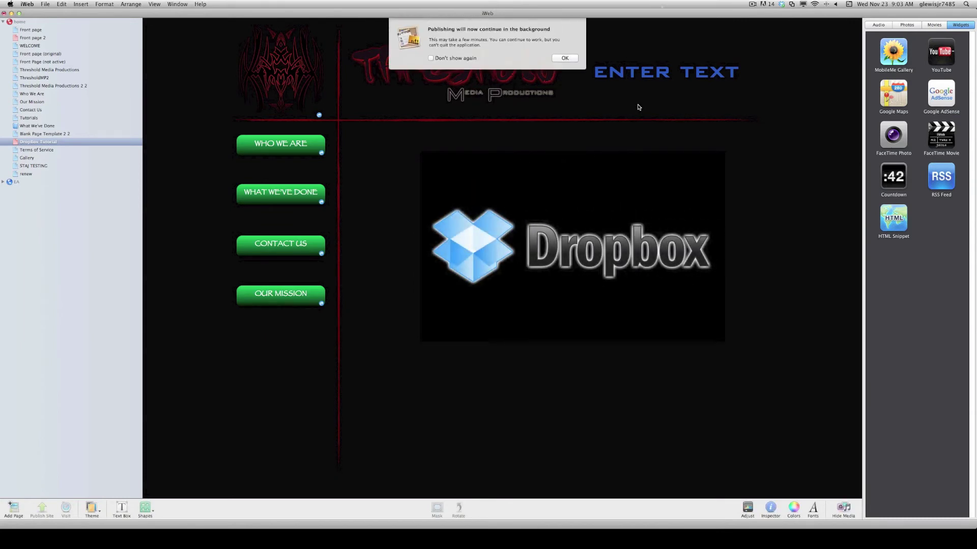
pyautogui.click(565, 58)
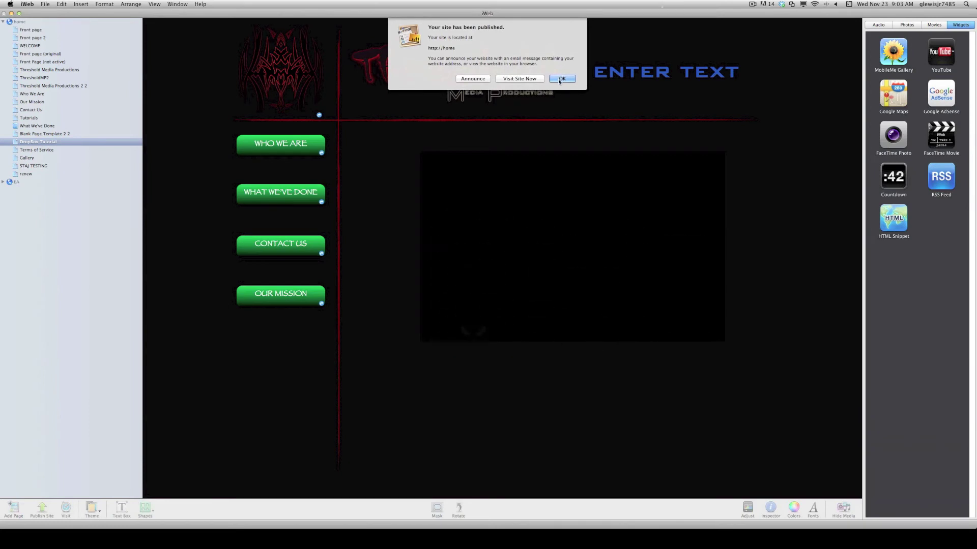
pyautogui.click(561, 79)
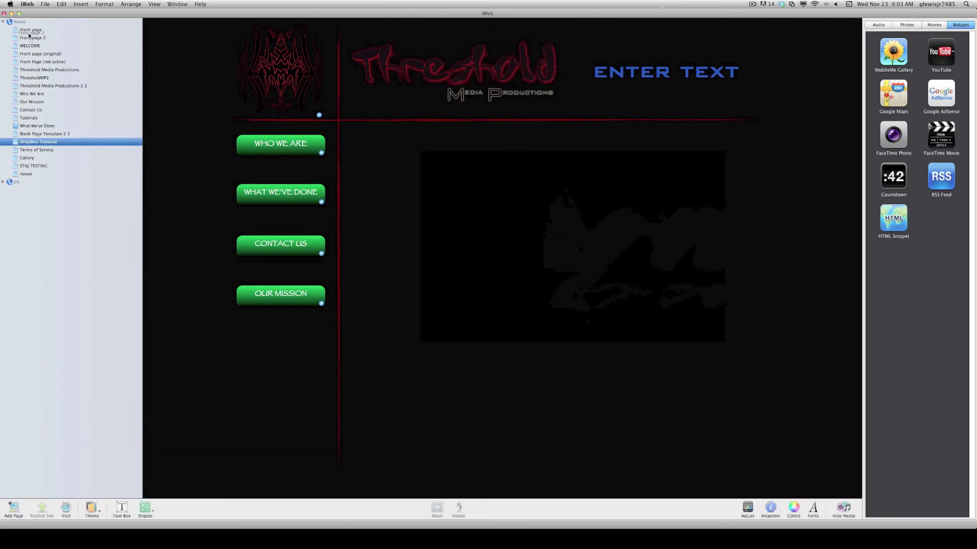
# Step: Move Front page 2 above Front page and select its 'drop box' text
pyautogui.moveTo(23, 32); pyautogui.dragTo(28, 33)
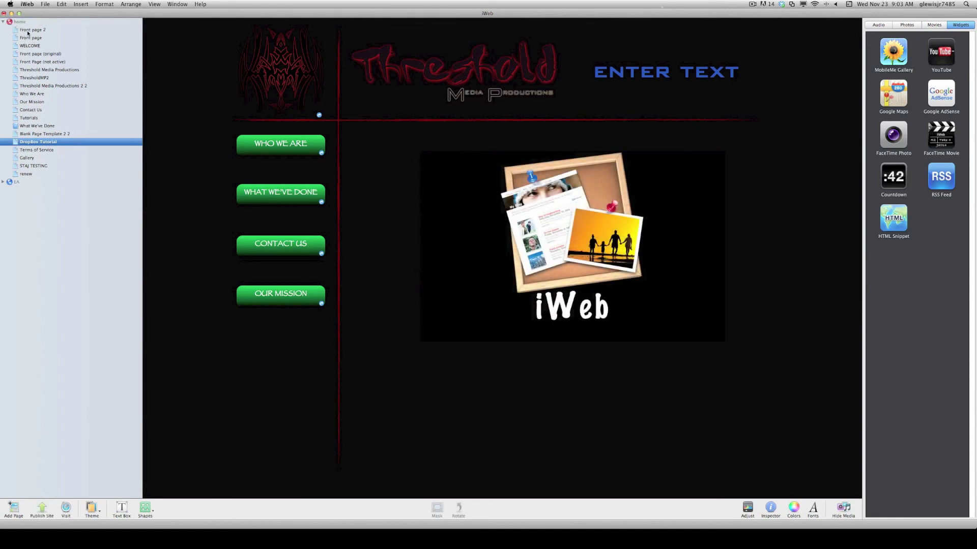
pyautogui.click(32, 31)
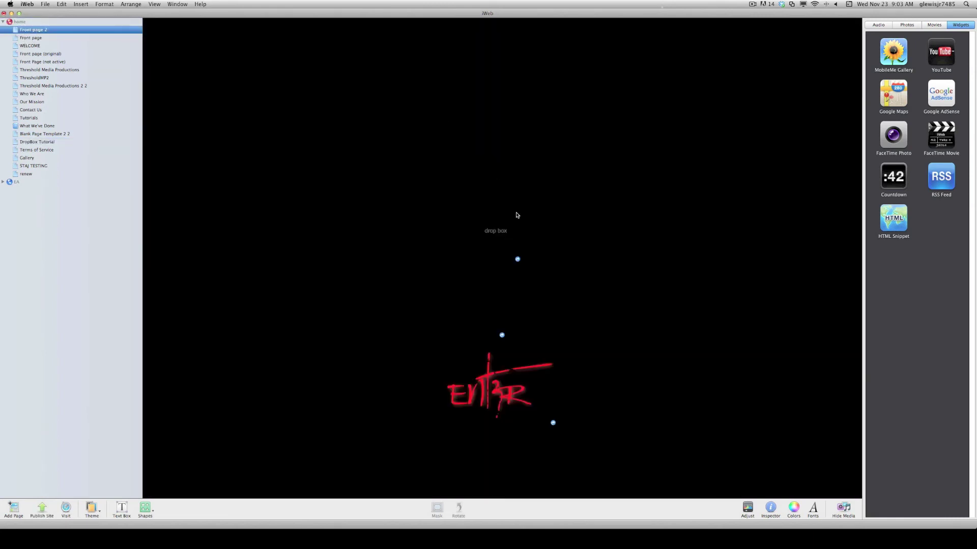
pyautogui.click(496, 232)
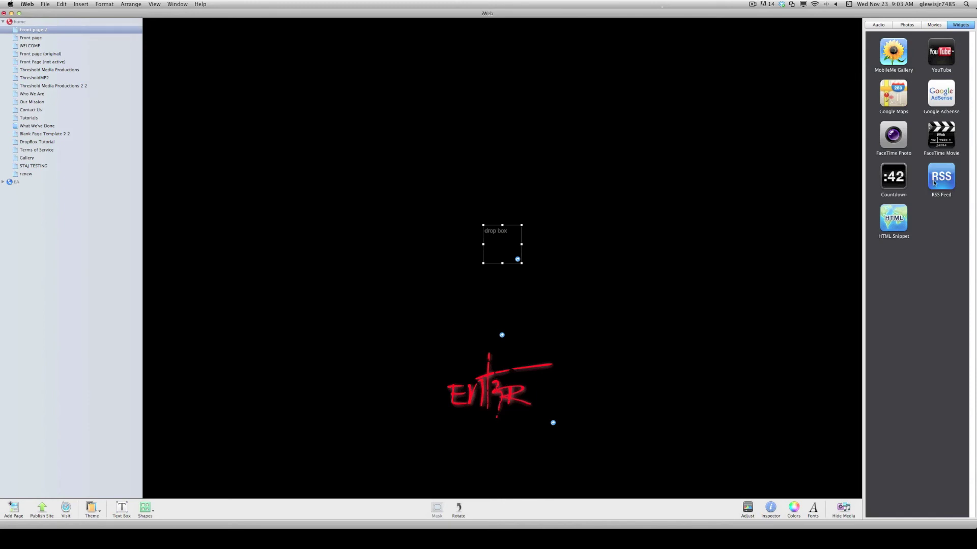
# Step: Link the selected text to One of My Pages, the DropBox Tutorial page
pyautogui.click(771, 510)
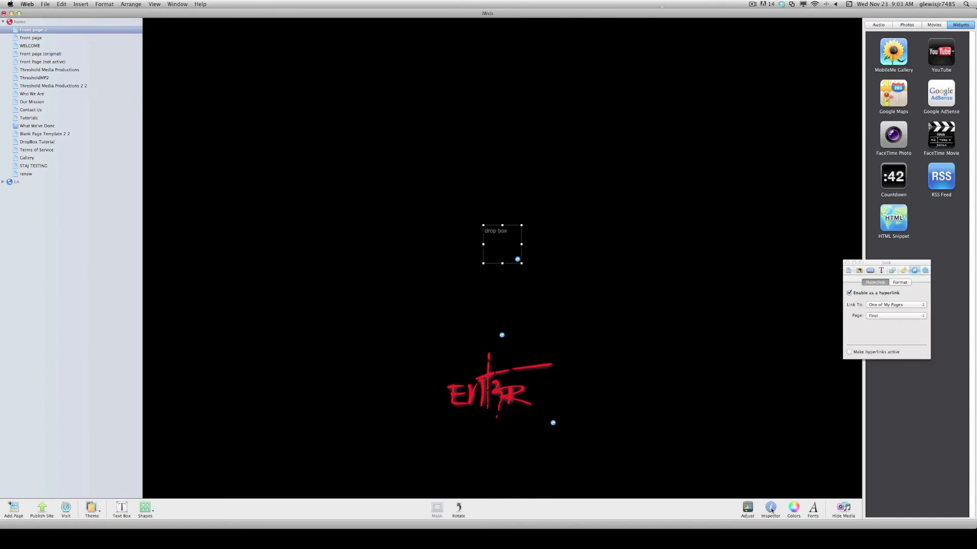
pyautogui.click(888, 306)
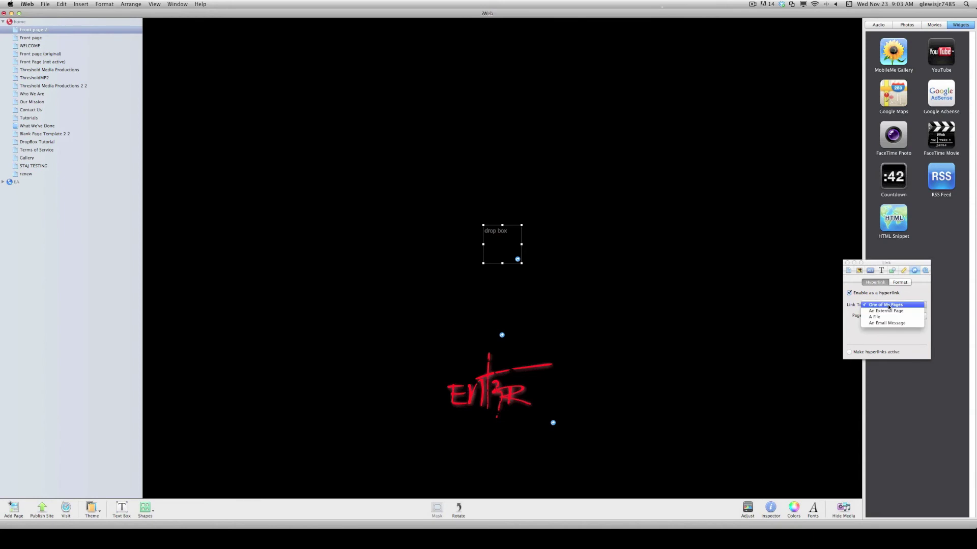
pyautogui.click(888, 304)
pyautogui.click(889, 316)
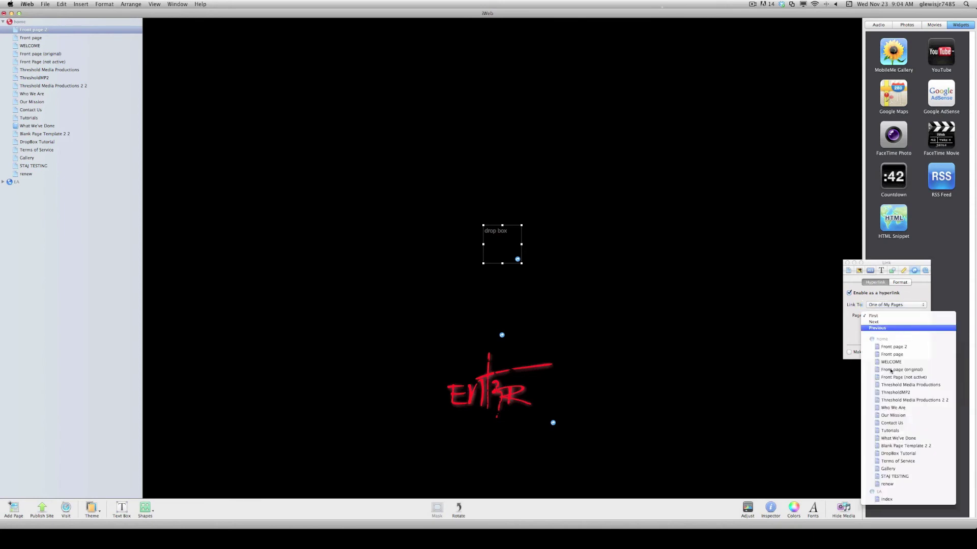
pyautogui.click(908, 454)
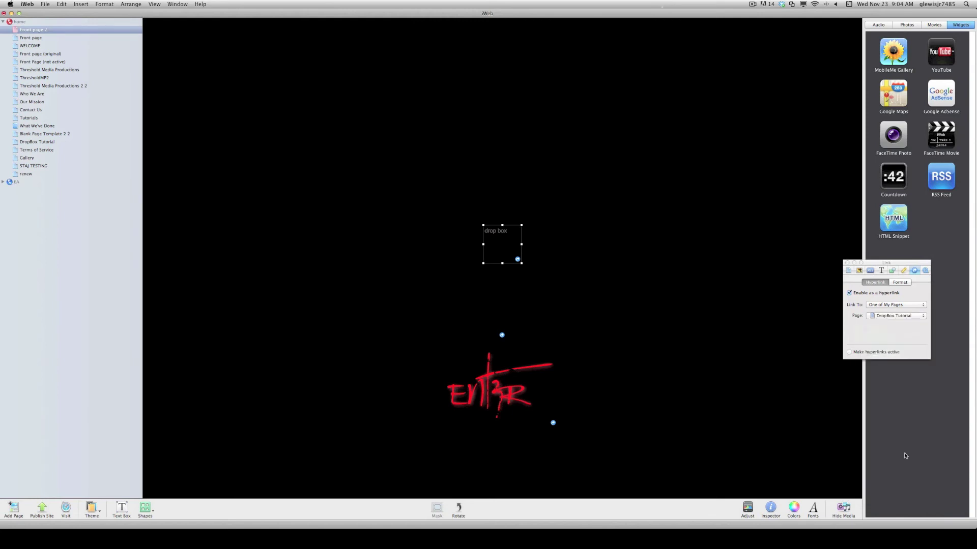
pyautogui.click(47, 3)
# Step: Publish Site Changes, accept the content rights and background notices, and visit the site
pyautogui.click(84, 59)
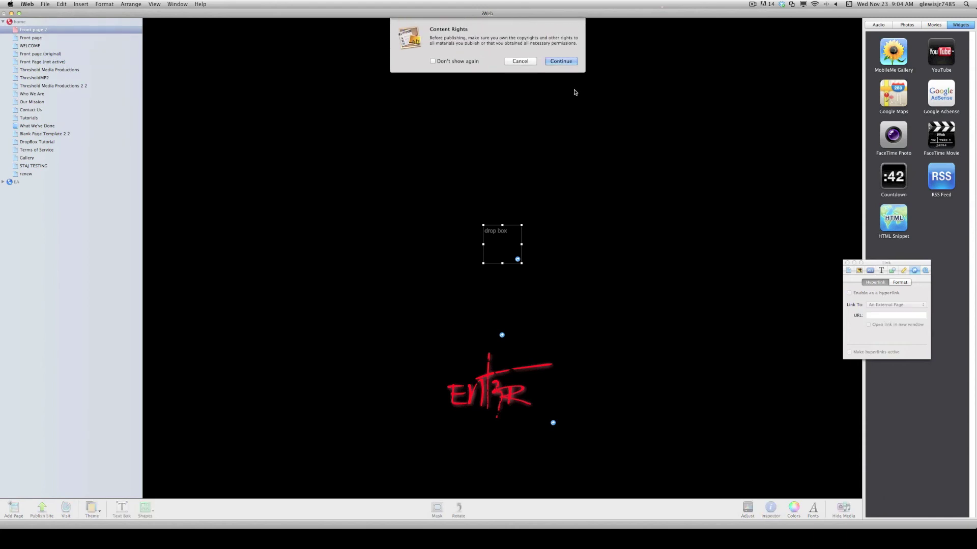
pyautogui.click(559, 62)
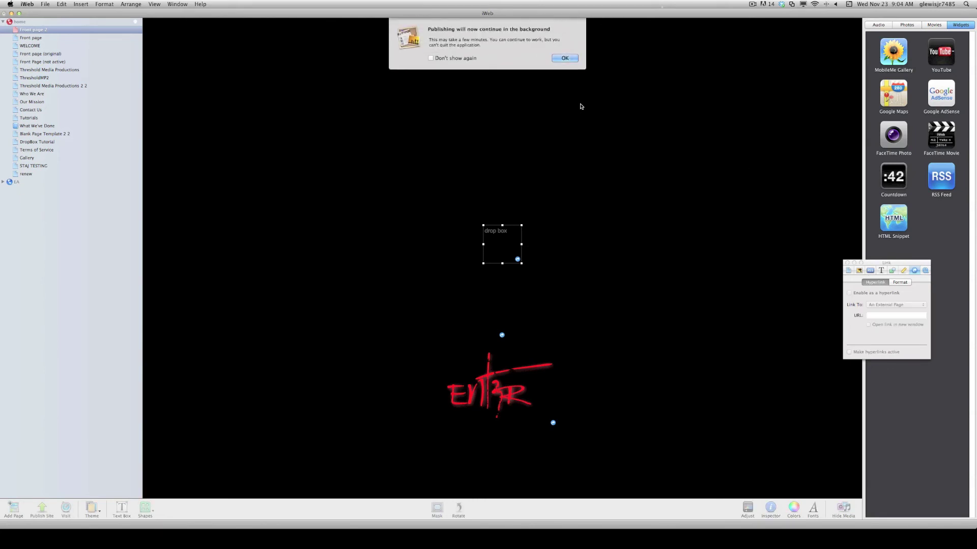
pyautogui.click(564, 58)
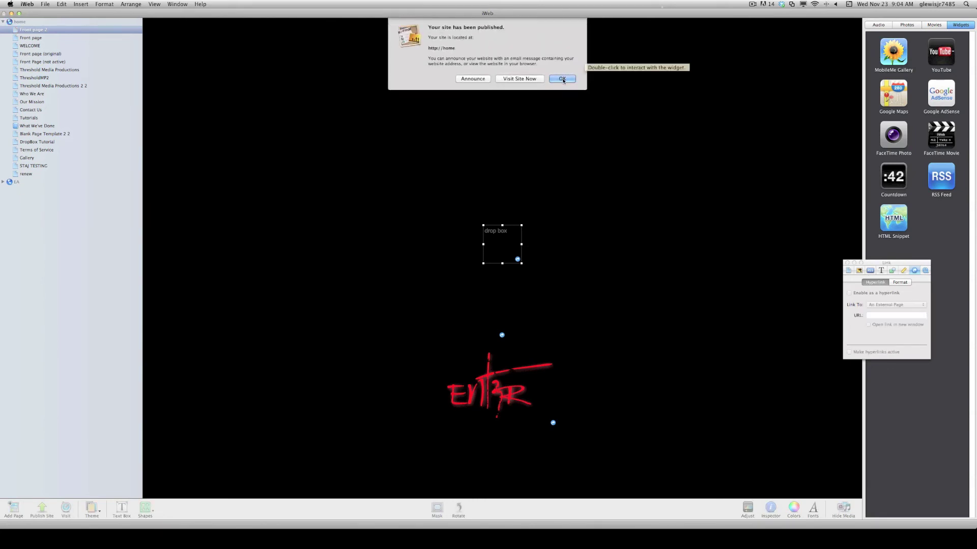
pyautogui.click(510, 80)
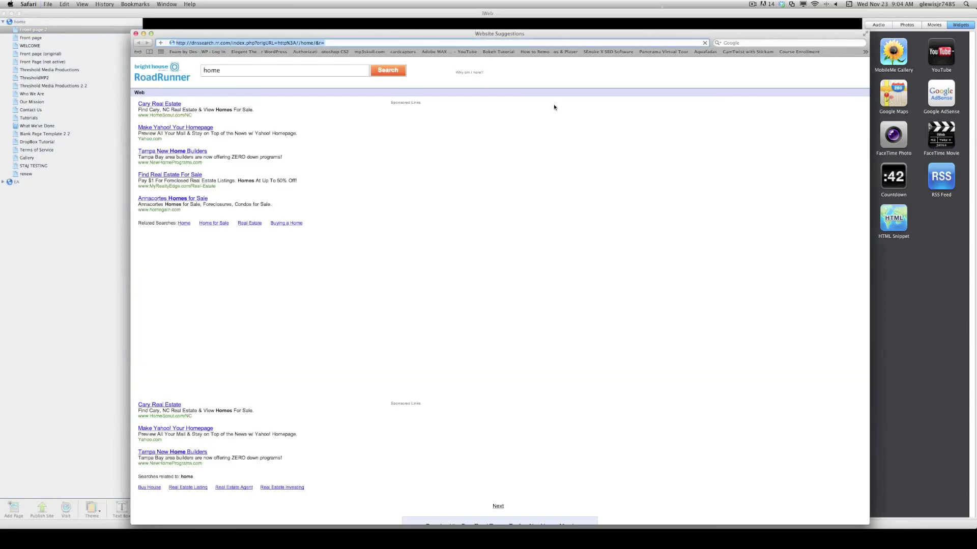
pyautogui.write('thresholdmp.com/')
# Step: Load thresholdmp.com and follow the 'drop box' link to the DropBox Tutorial page
pyautogui.press('Return')
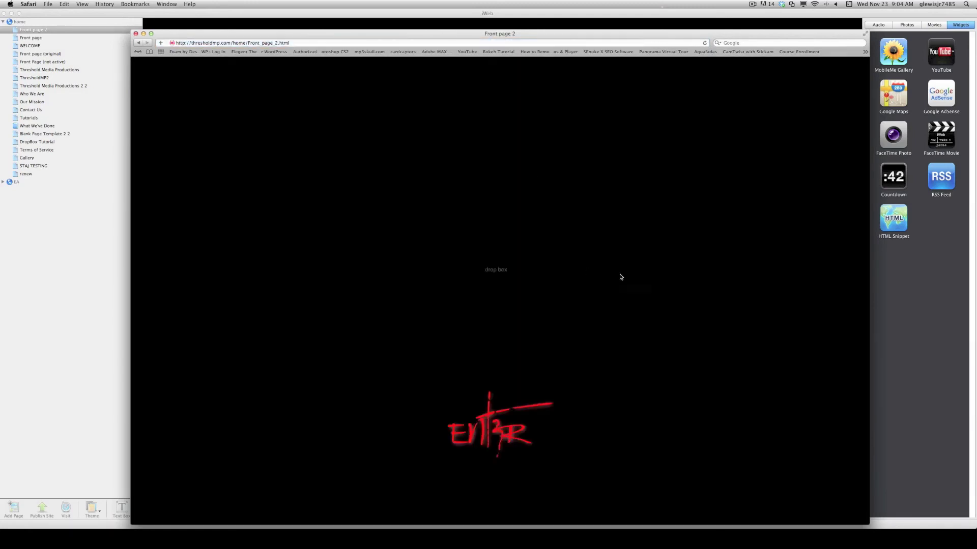
pyautogui.click(496, 271)
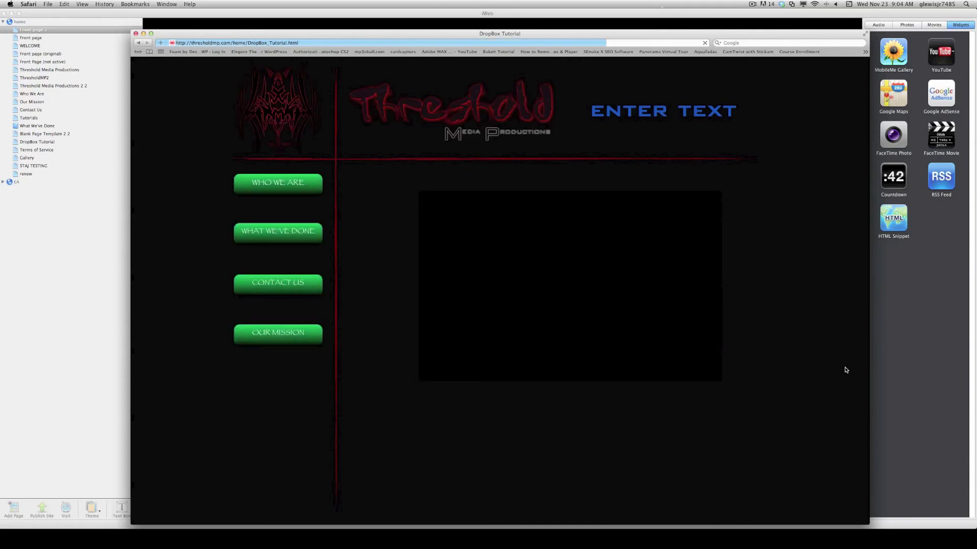